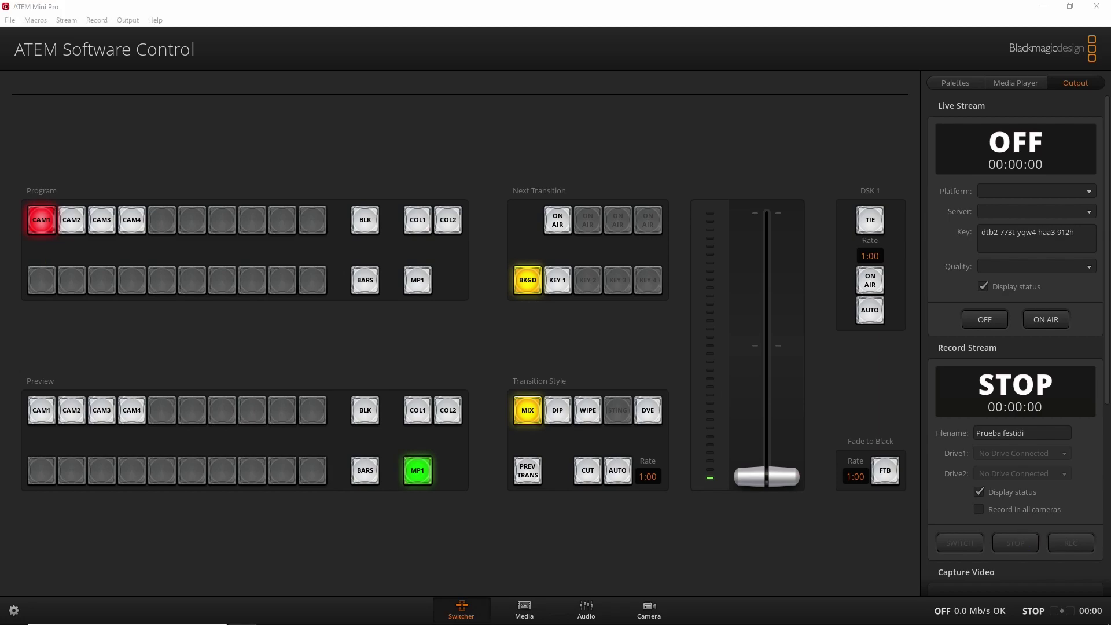
Play the recording Prueba festidi.mp4 from the KINGSTON drive in File Explorer, and close the VLC player
drag(591, 174, 563, 142)
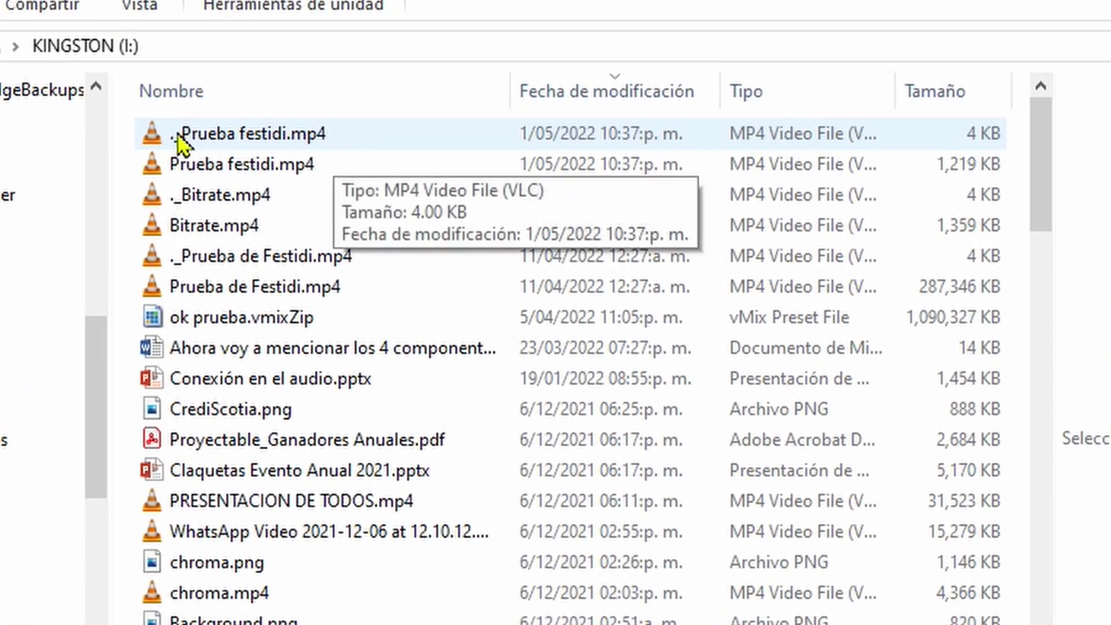
double_click(268, 164)
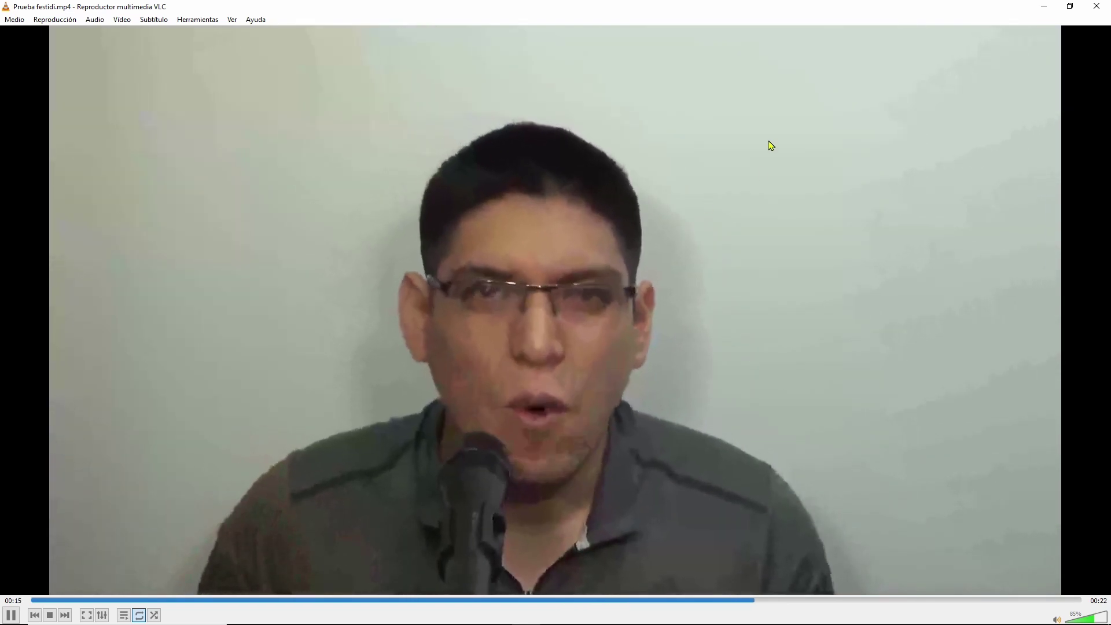
click(1097, 6)
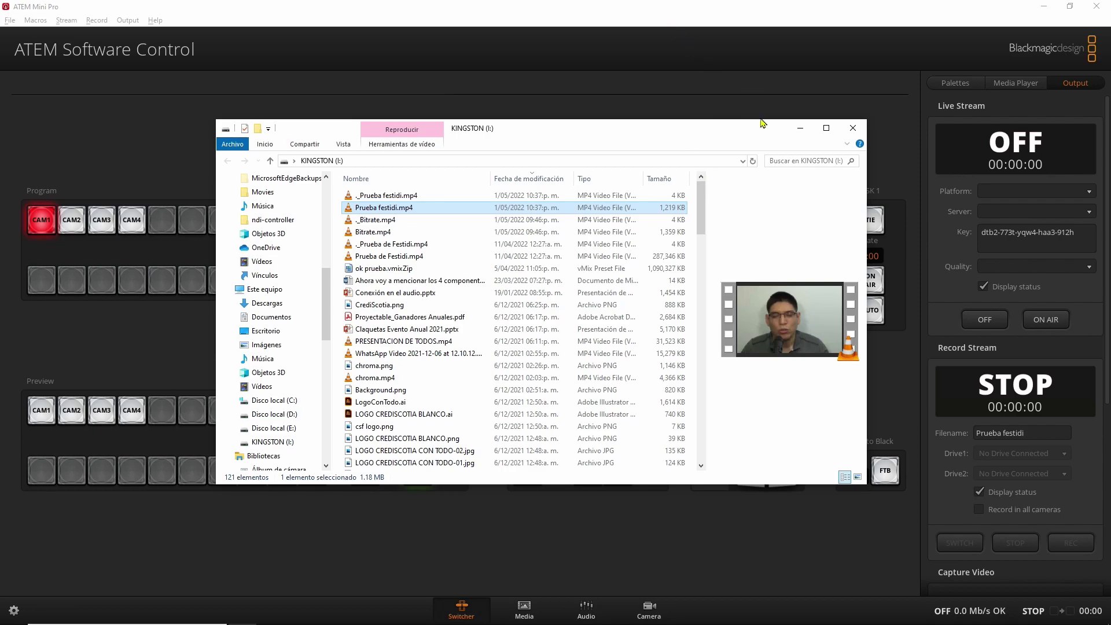
Open the detailed file properties of Prueba festidi.mp4 on the KINGSTON drive
click(827, 128)
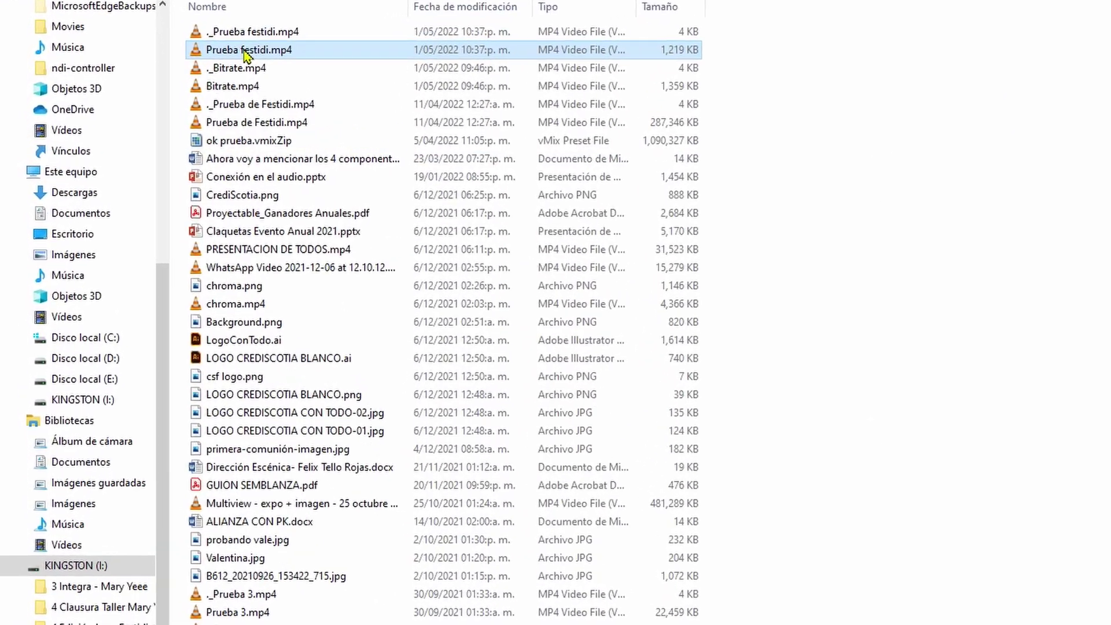
right_click(244, 55)
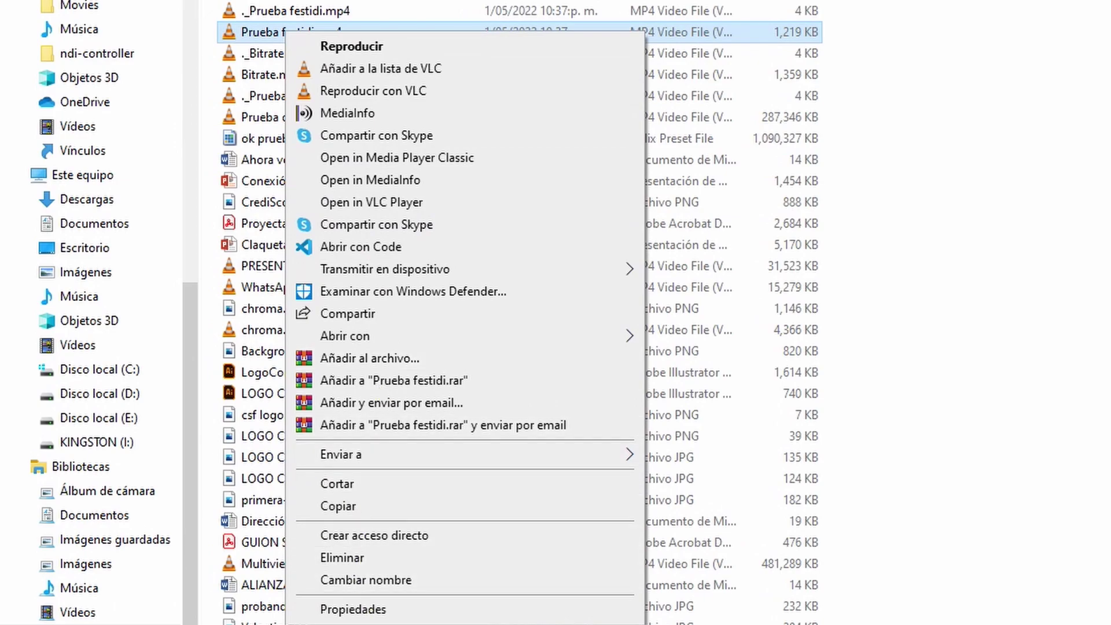
click(374, 609)
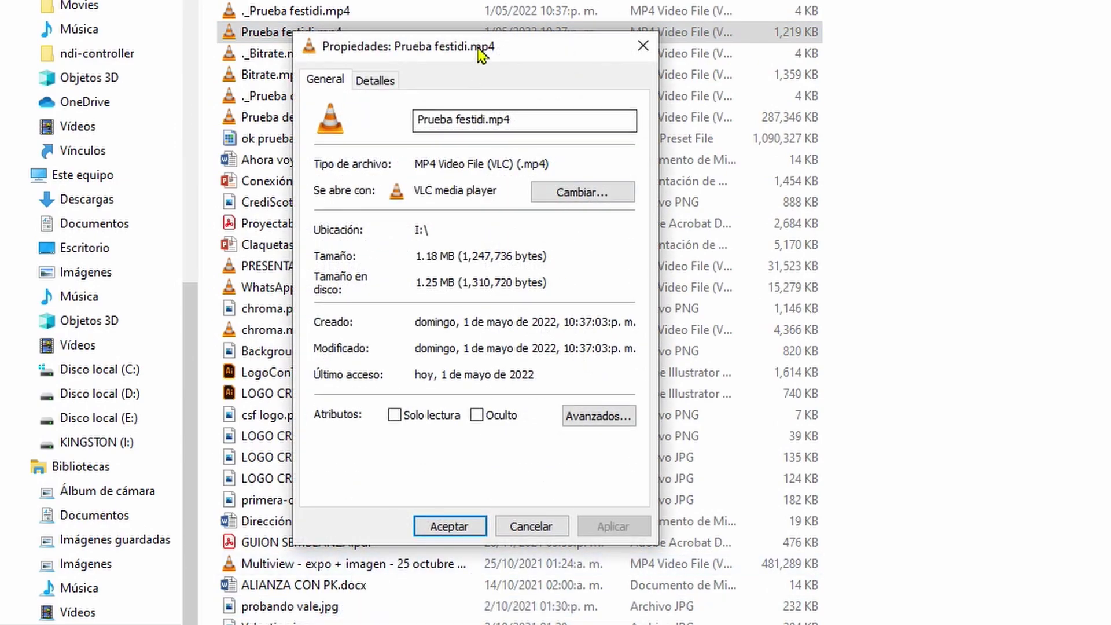
drag(479, 51, 500, 53)
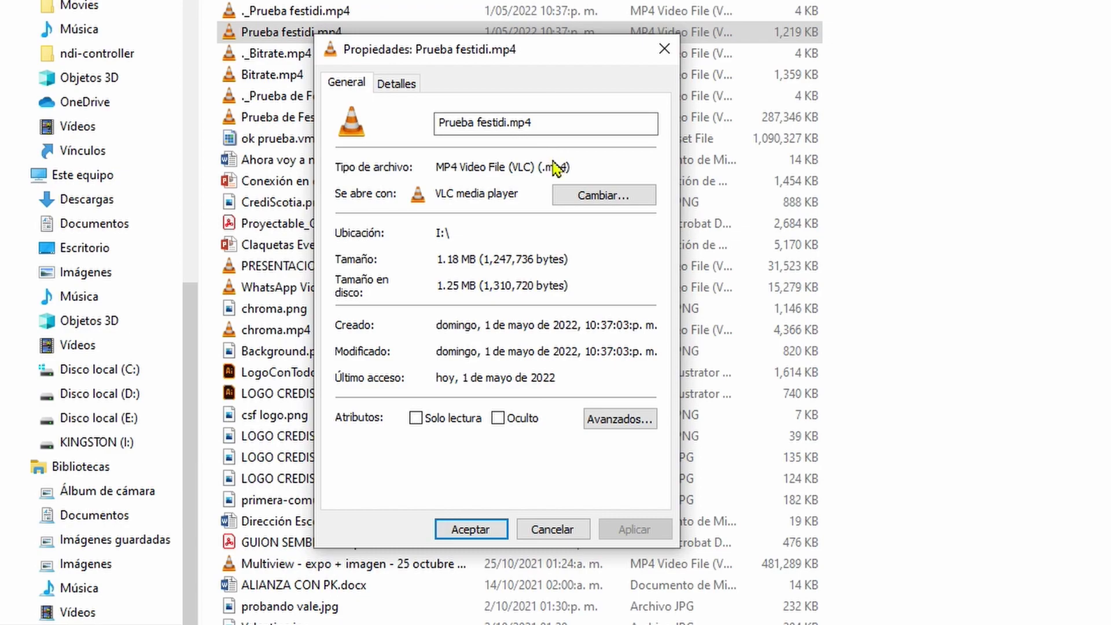
click(402, 87)
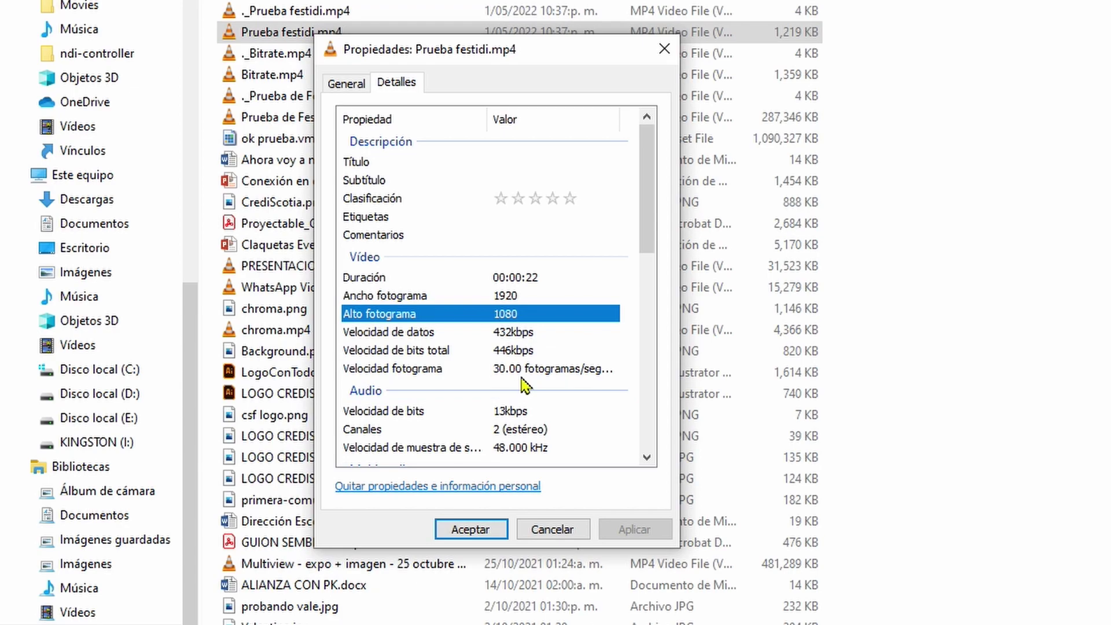
Examine the video's duration, total bitrate, frame rate and audio bitrate, and close the file properties
click(511, 353)
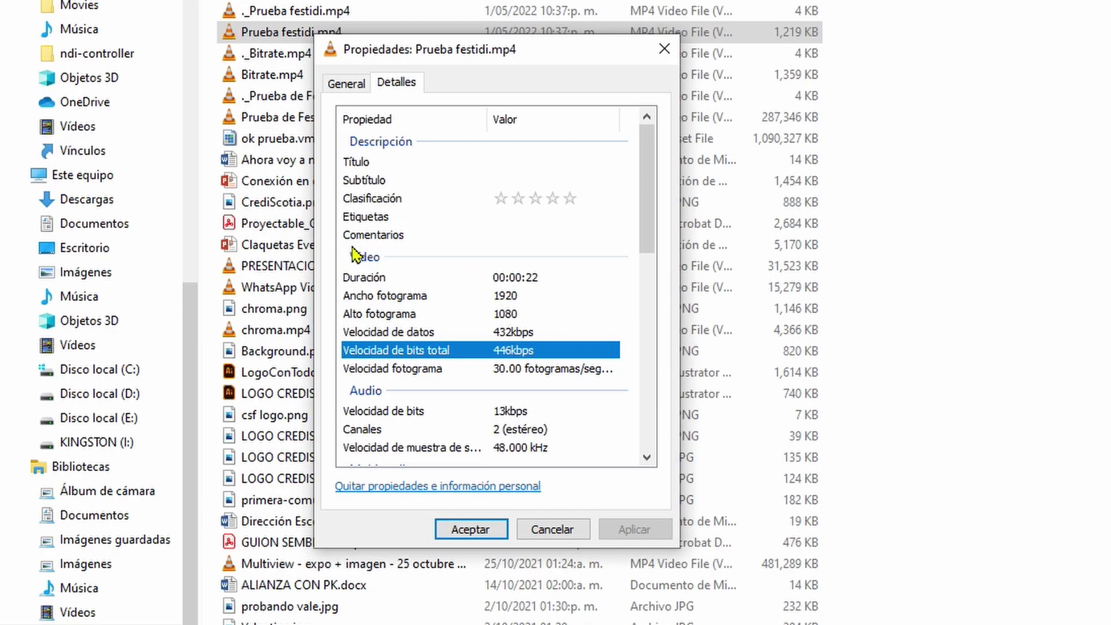
click(371, 273)
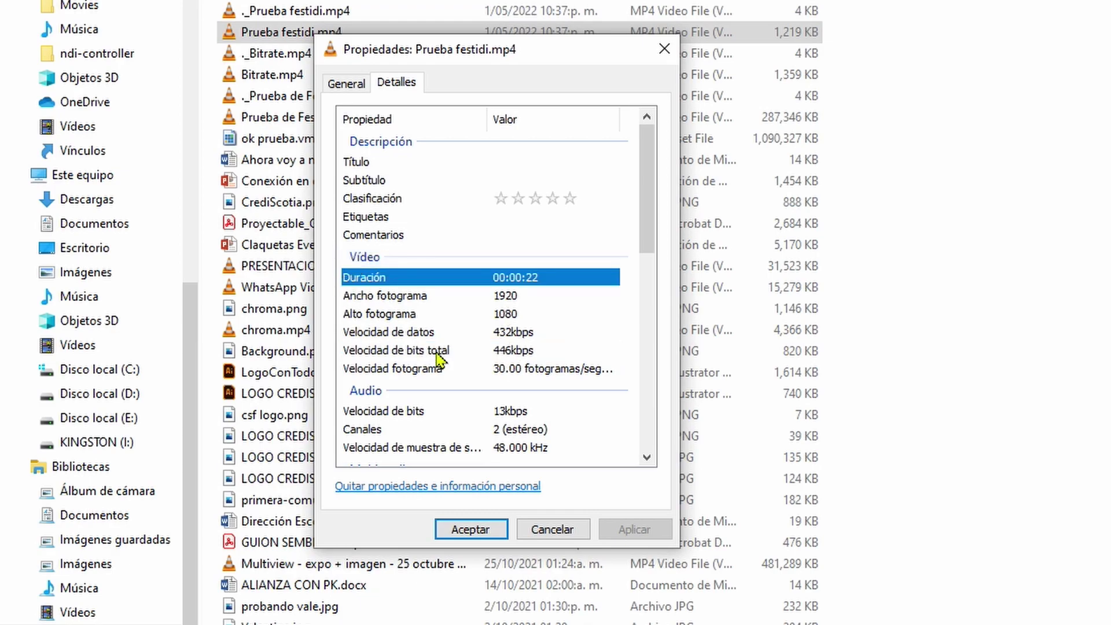
click(464, 350)
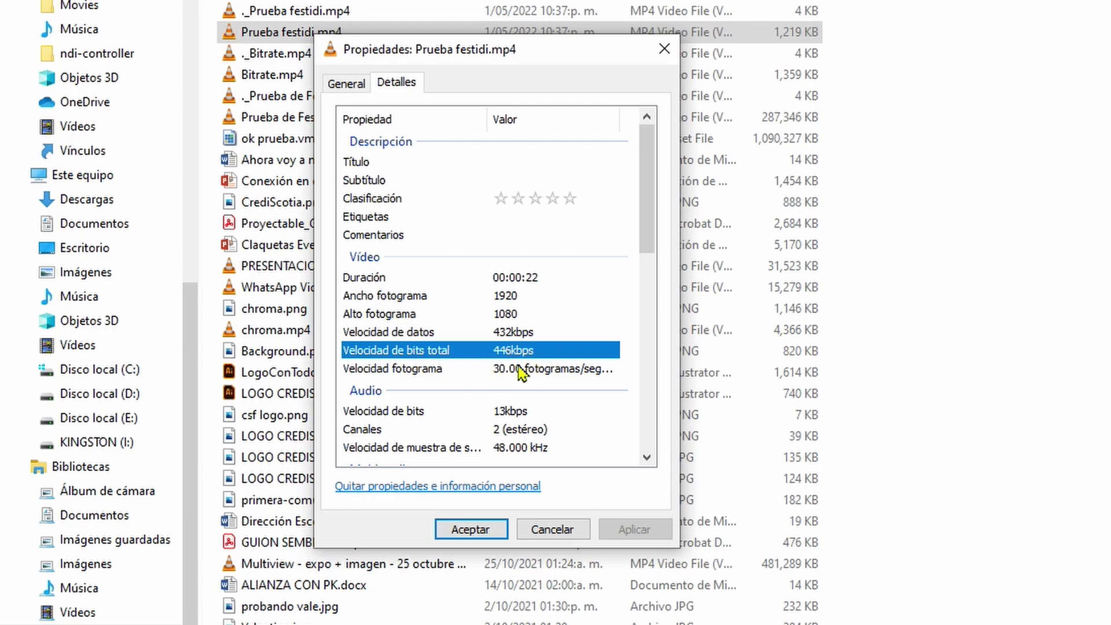
click(489, 371)
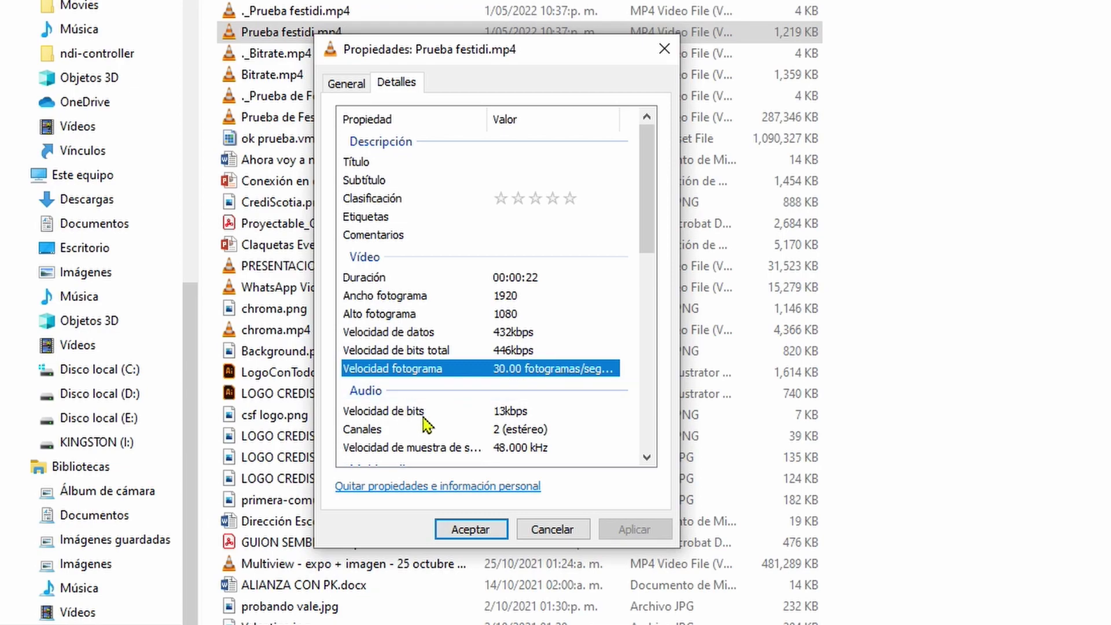
click(506, 413)
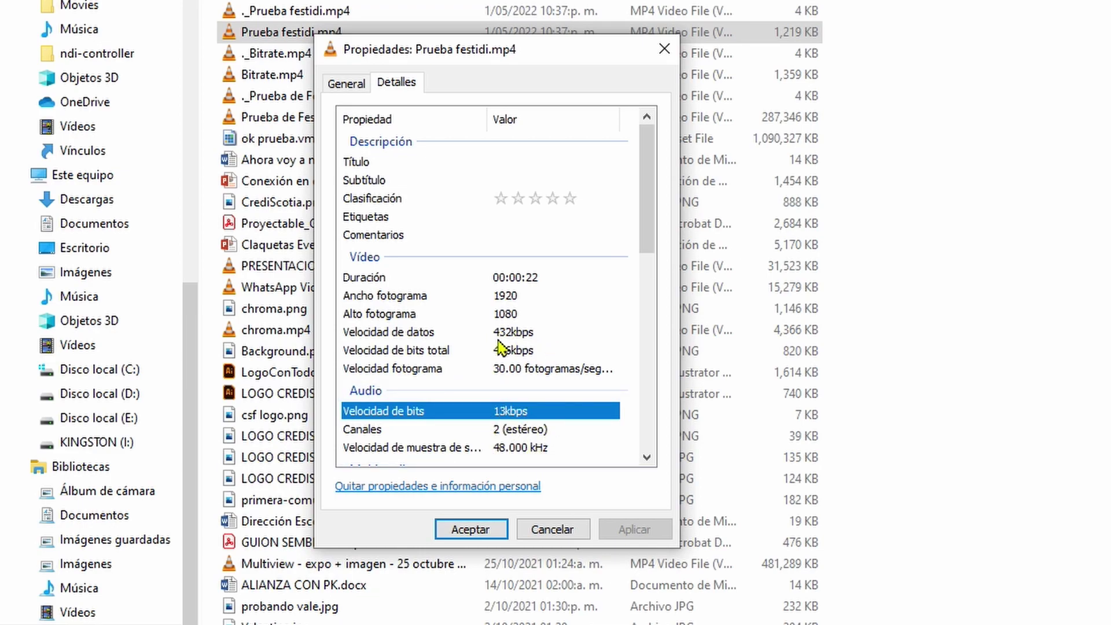
click(513, 352)
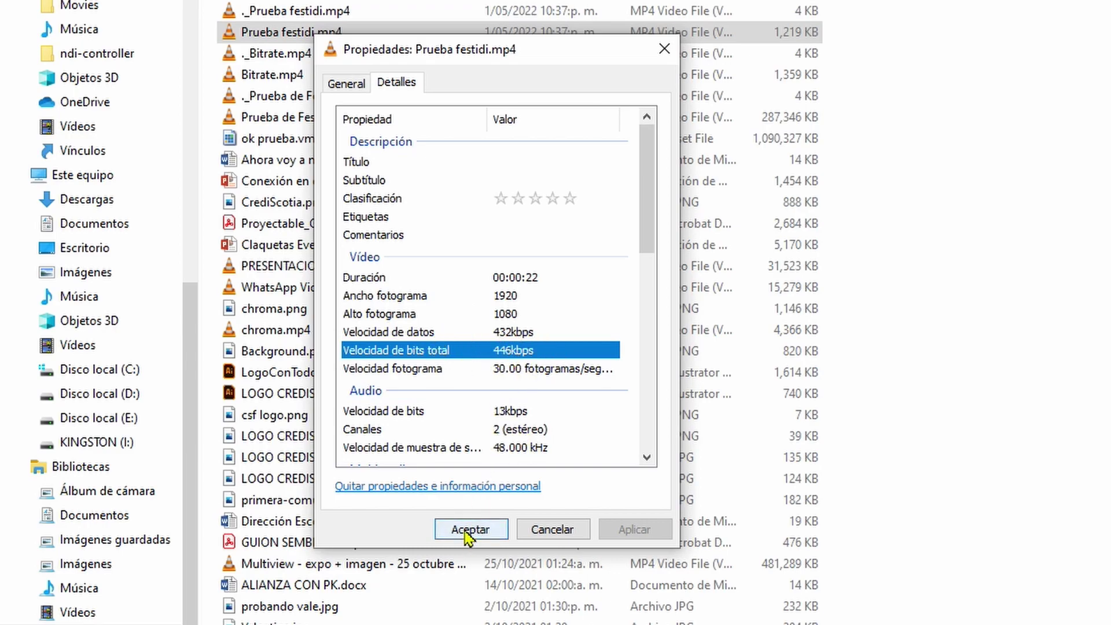
click(470, 529)
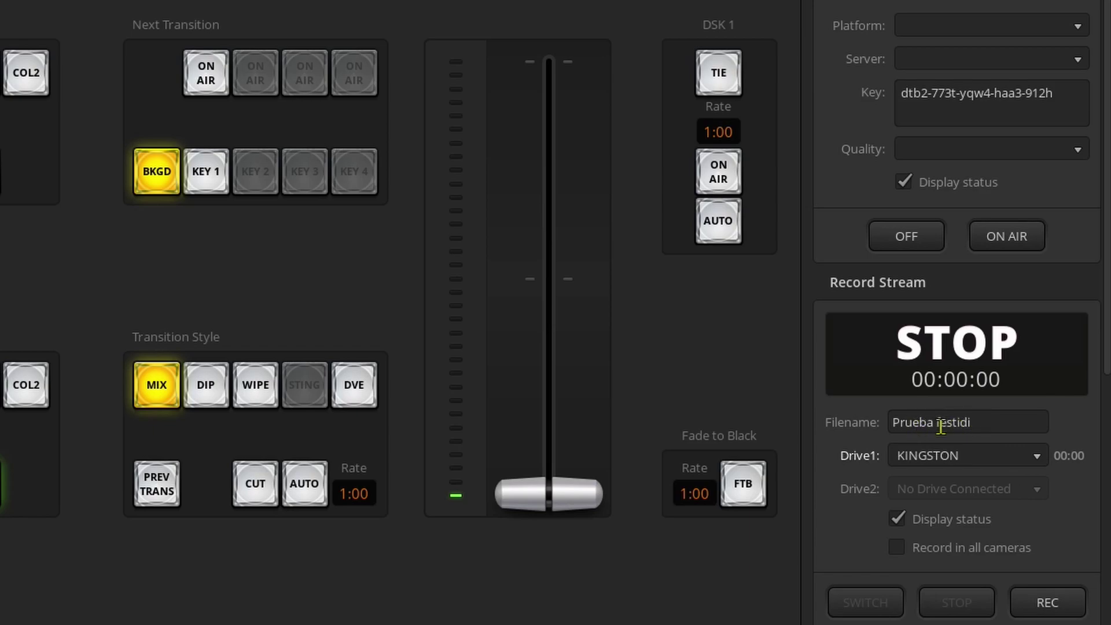
In ATEM Software Control, set the recording filename to Prueba festidi 2 and the live stream platform to YouTube
click(989, 430)
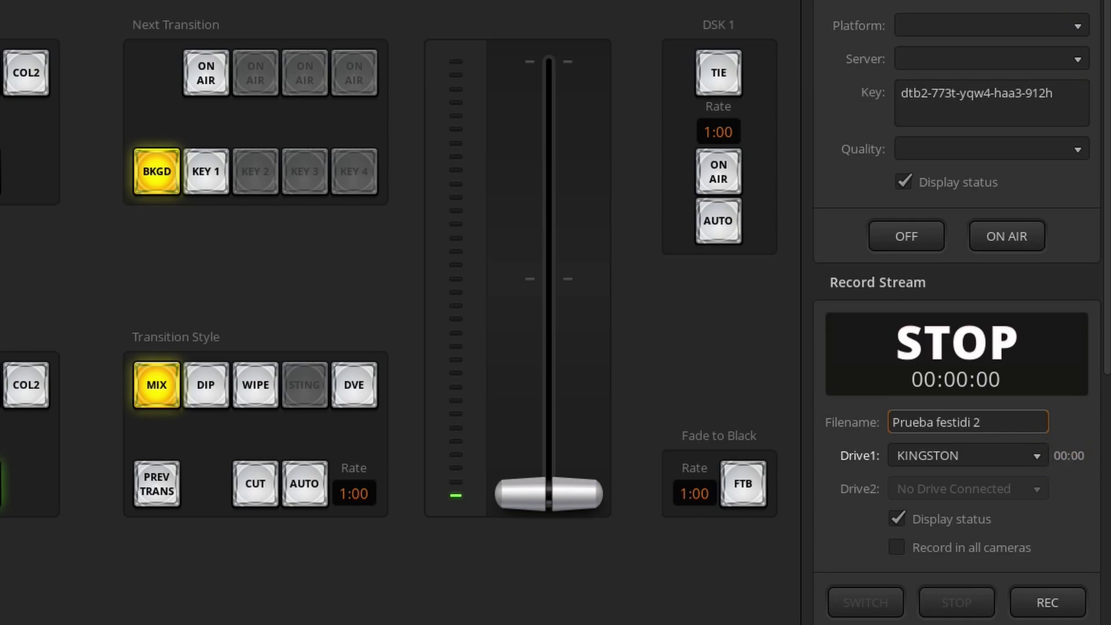
click(1064, 34)
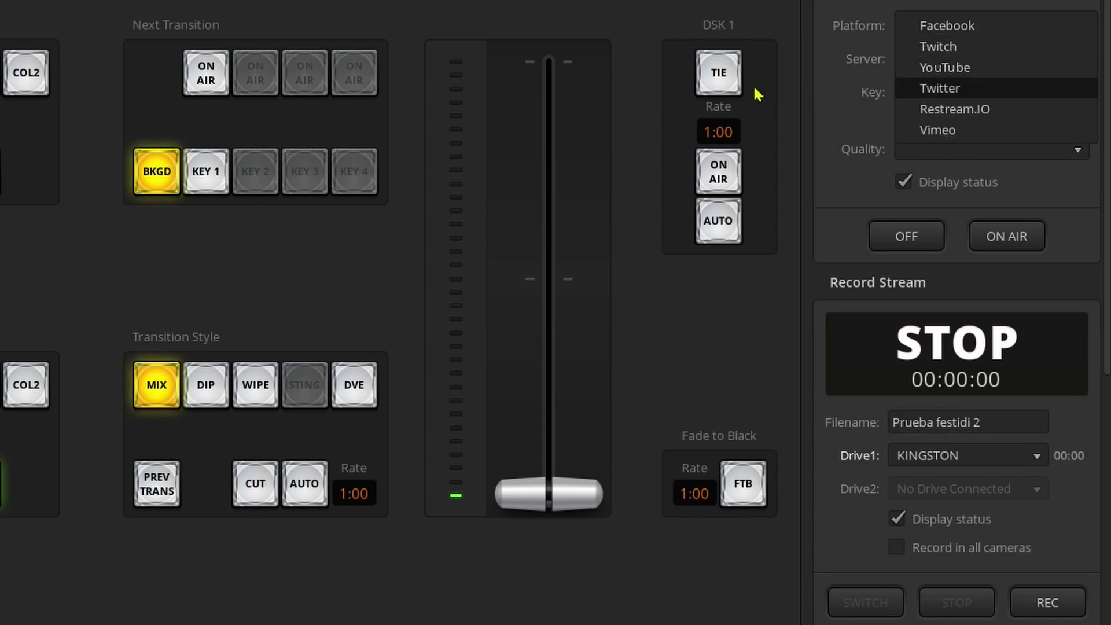
click(949, 72)
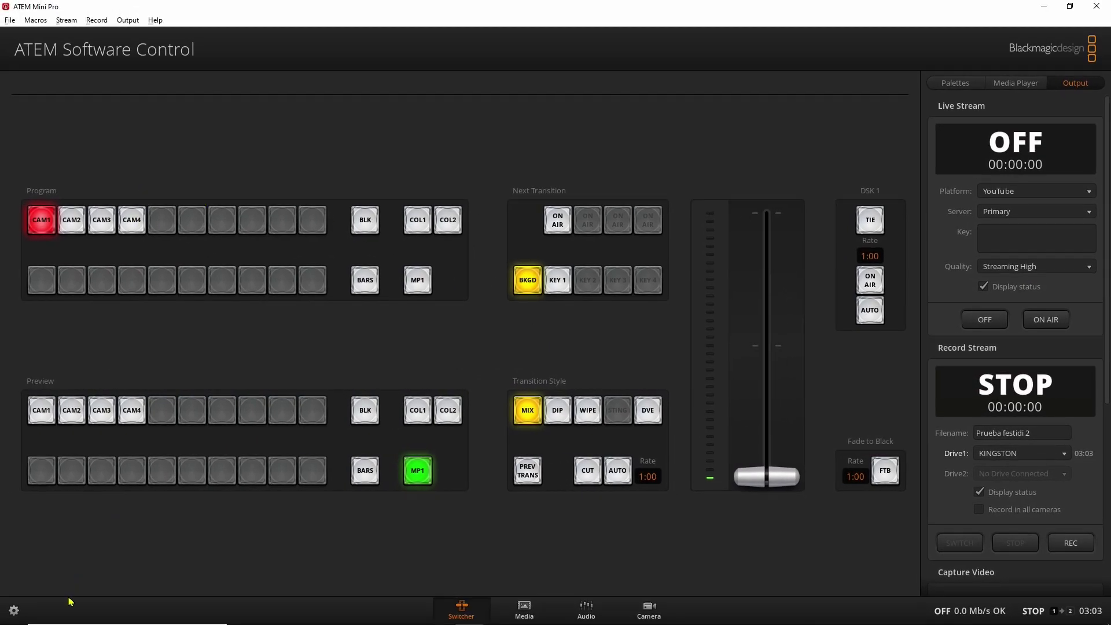
Check the video standard in the switcher's general settings, and close the settings
click(14, 611)
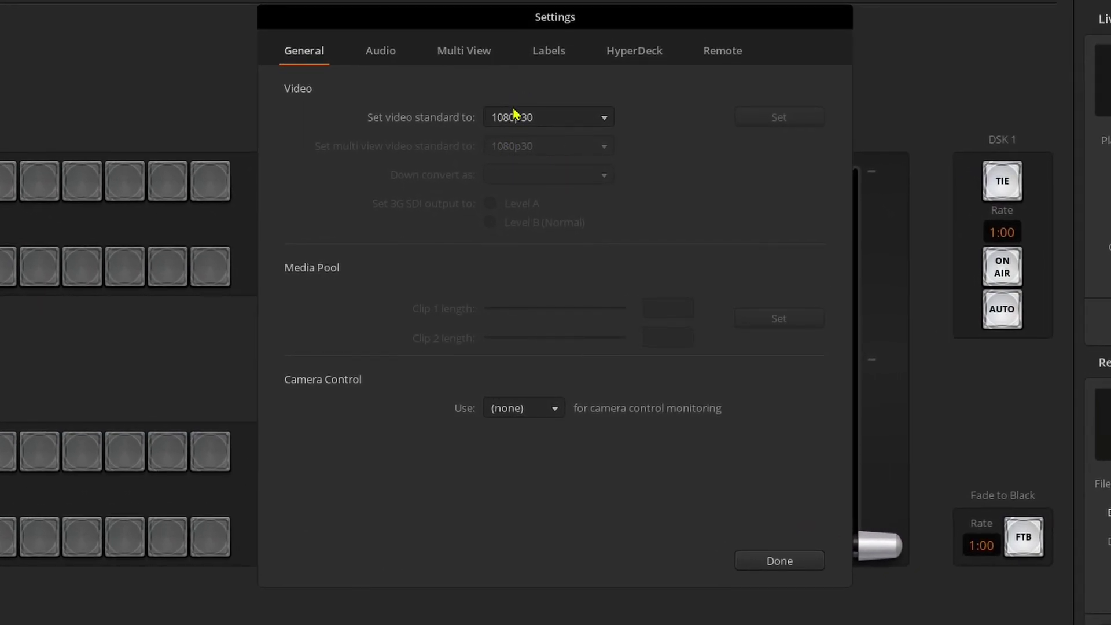
click(780, 561)
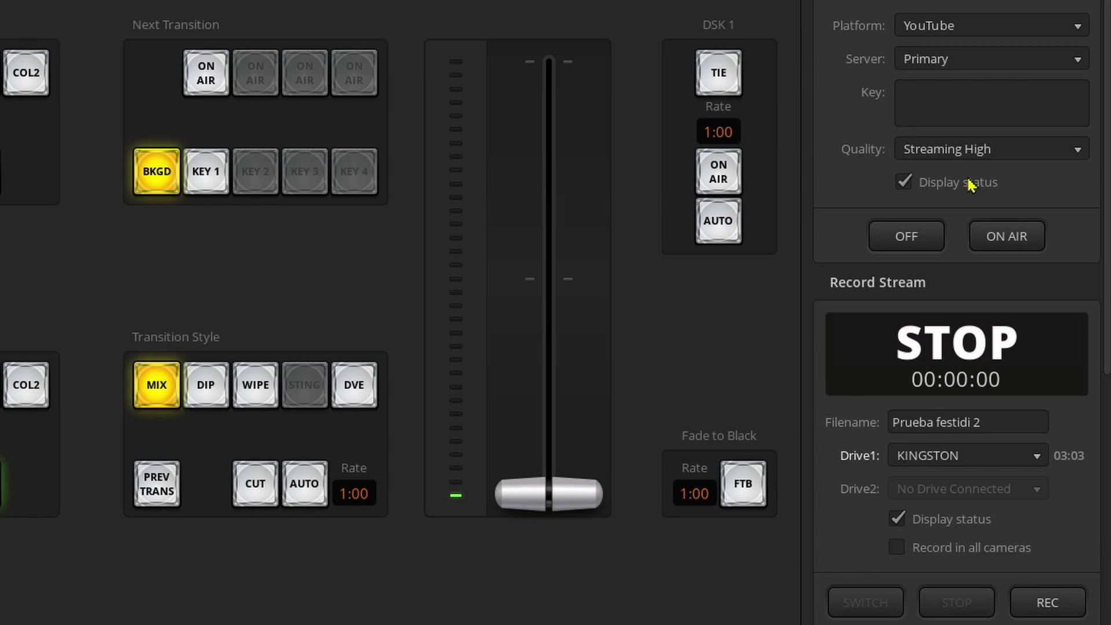
Try the HyperDeck High stream quality, and return the quality to Streaming High
click(1009, 154)
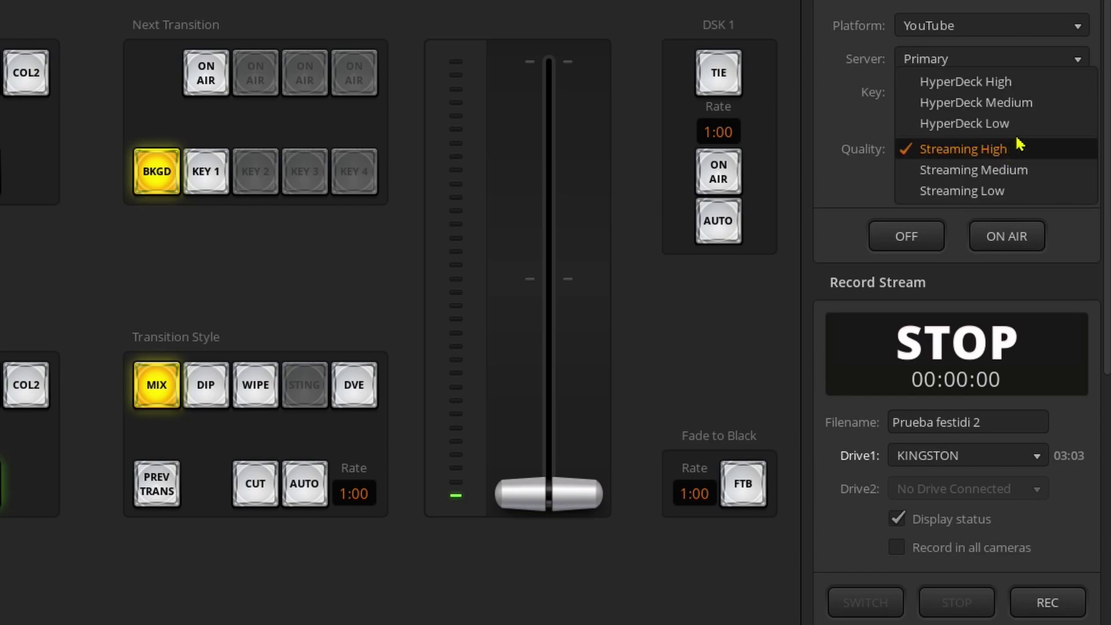
click(1030, 88)
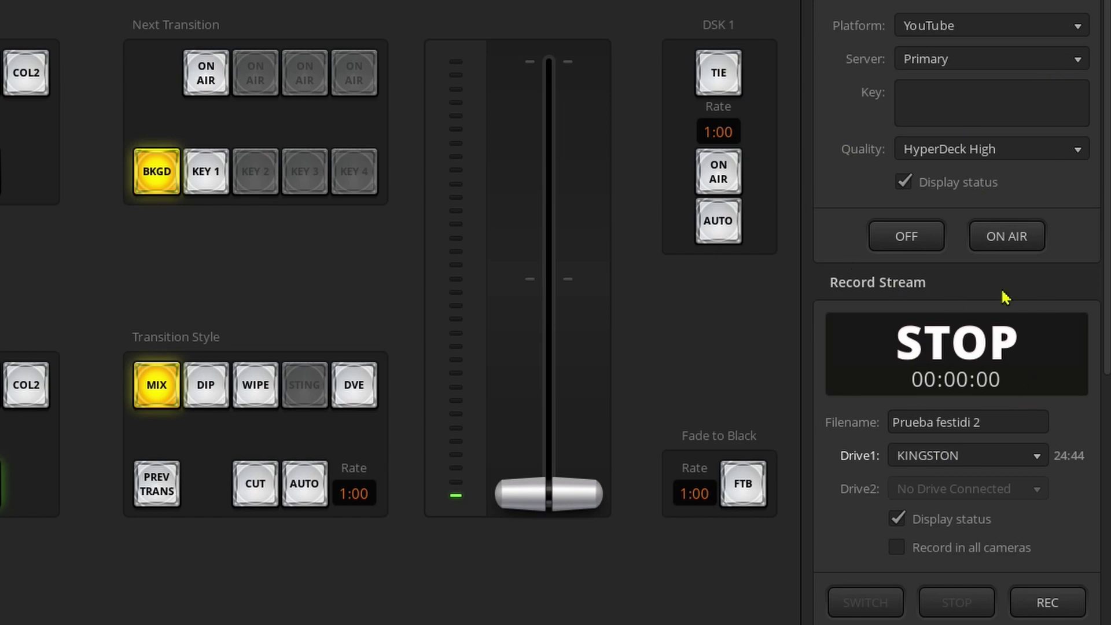
click(993, 166)
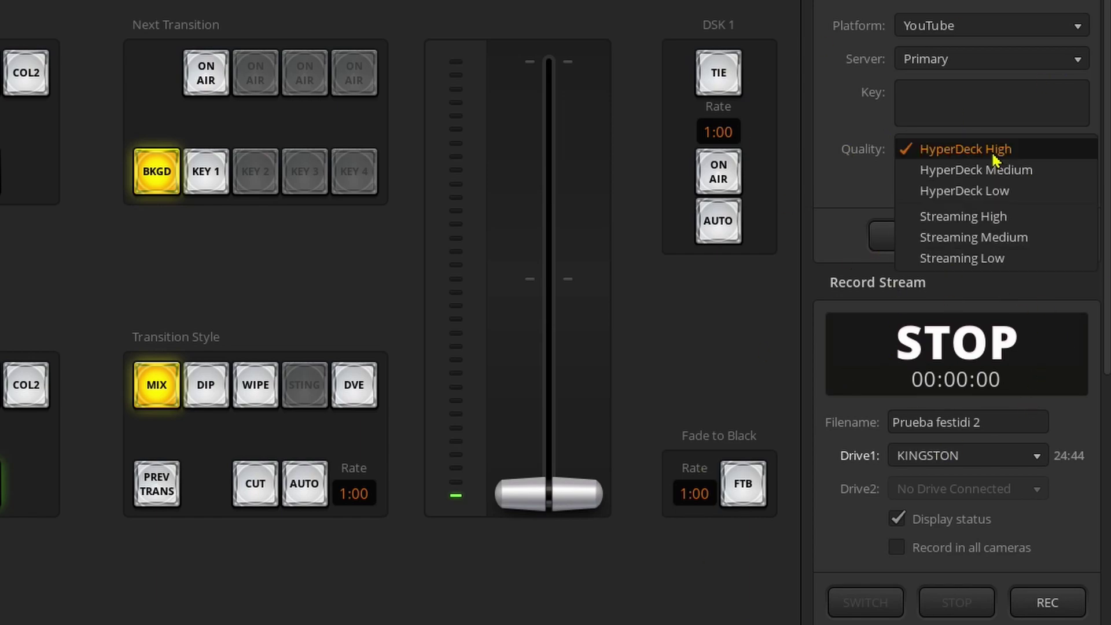
click(956, 217)
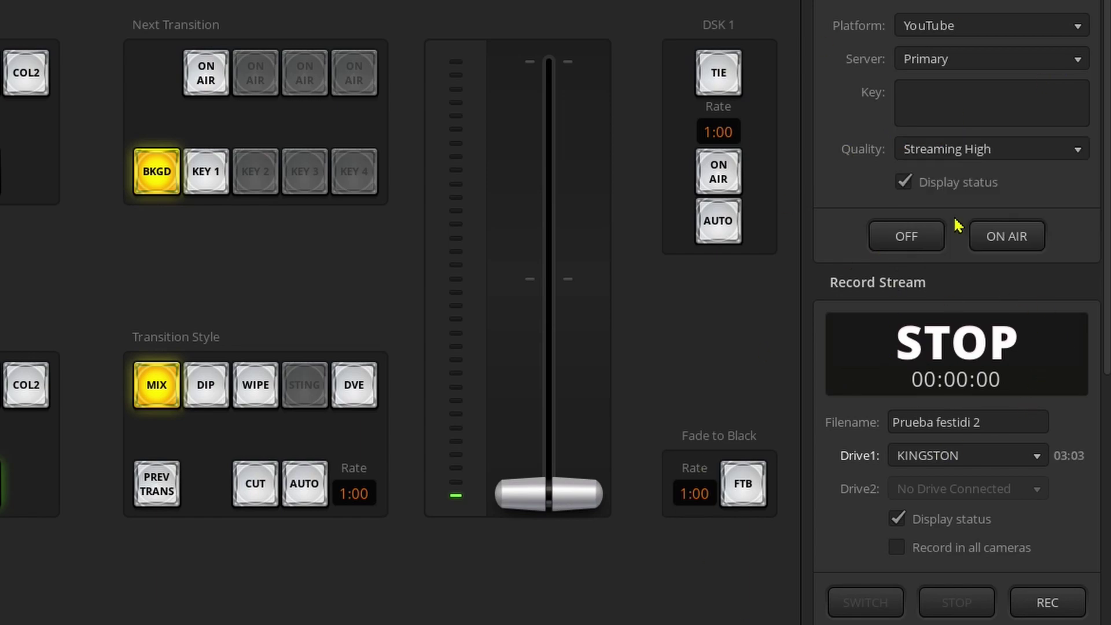
click(990, 166)
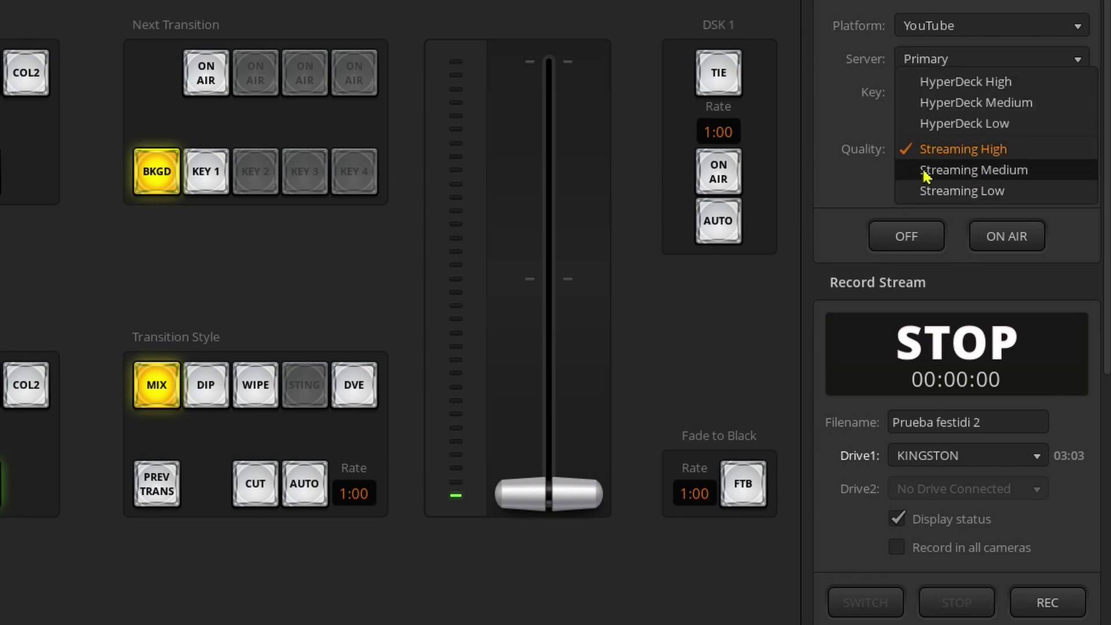
click(958, 156)
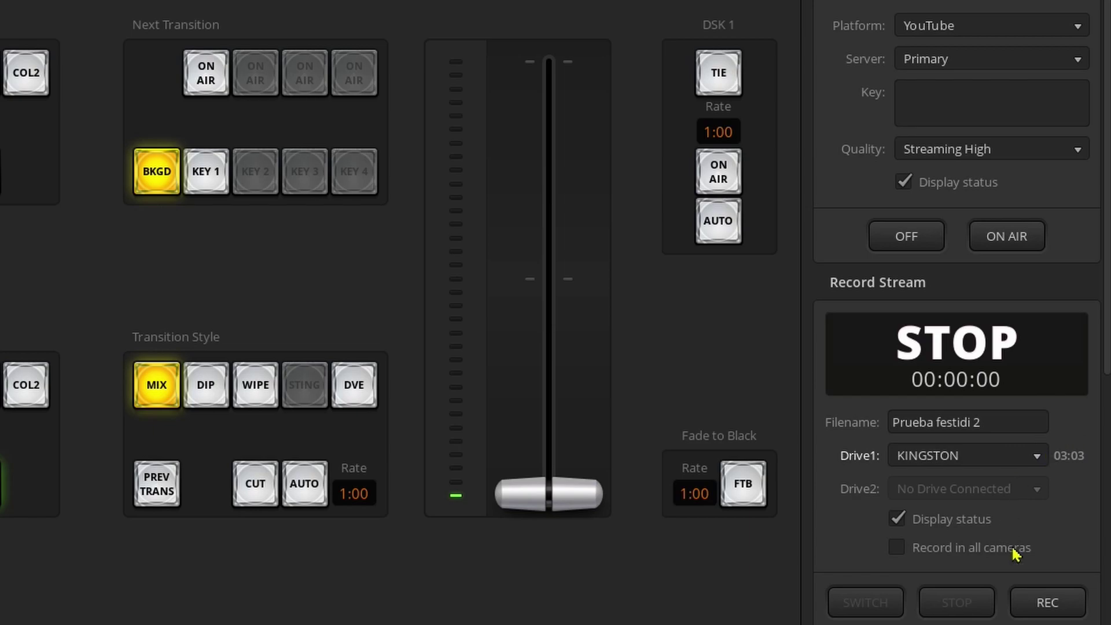
Record a clip about 14 seconds long to the KINGSTON drive, and stop the recording
click(1067, 606)
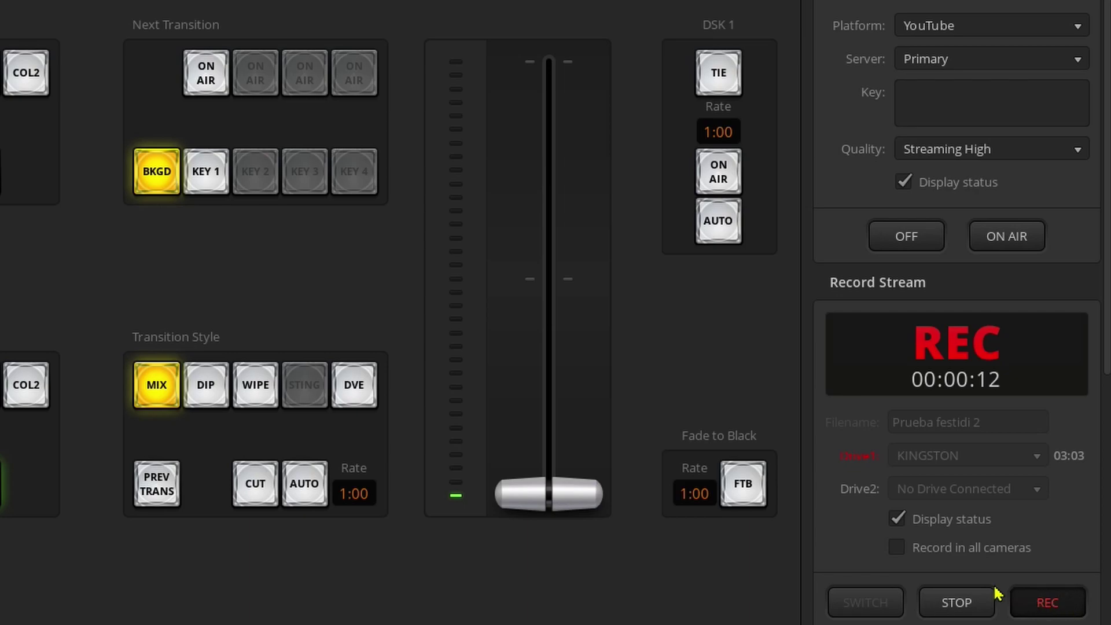
click(962, 598)
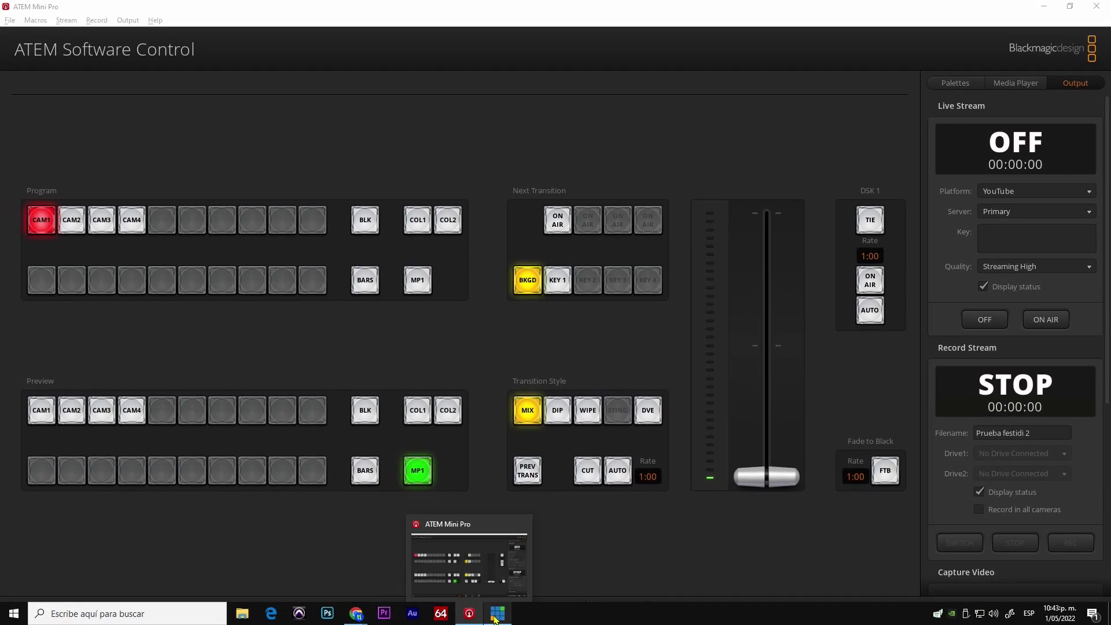
Switch to File Explorer and open the detailed file properties of Prueba festidi 2.mp4 on the KINGSTON drive
click(470, 556)
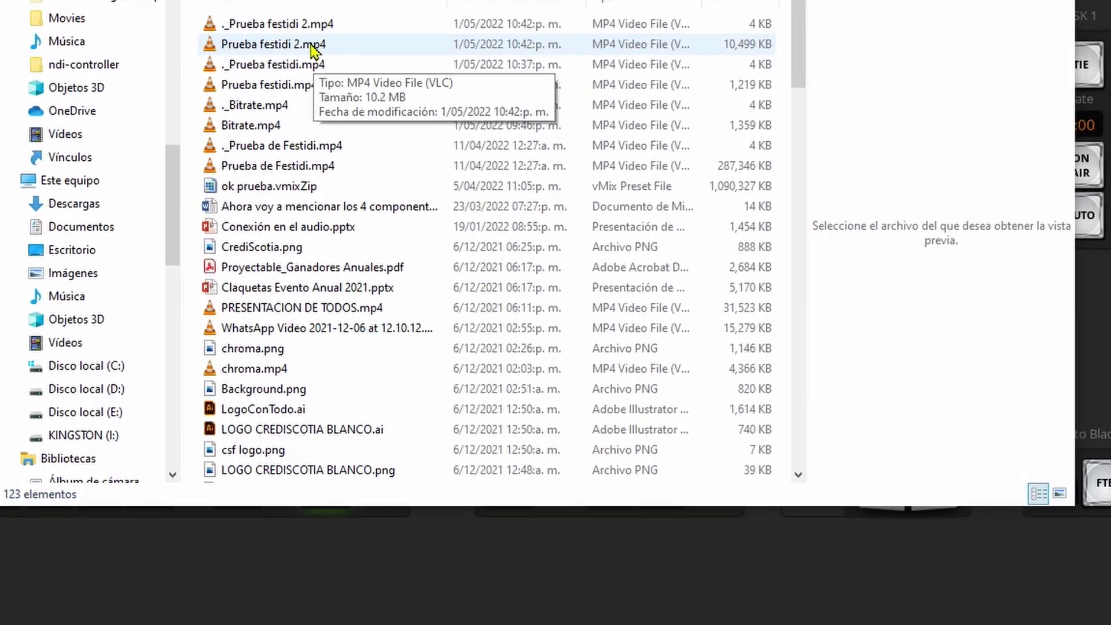
click(330, 70)
right_click(293, 19)
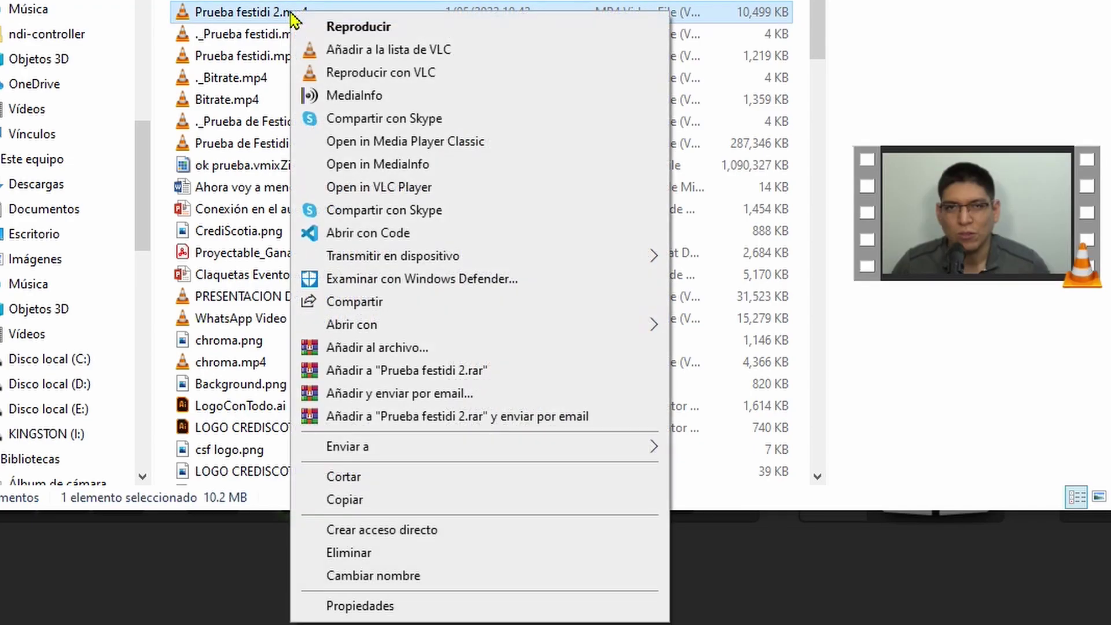
click(371, 605)
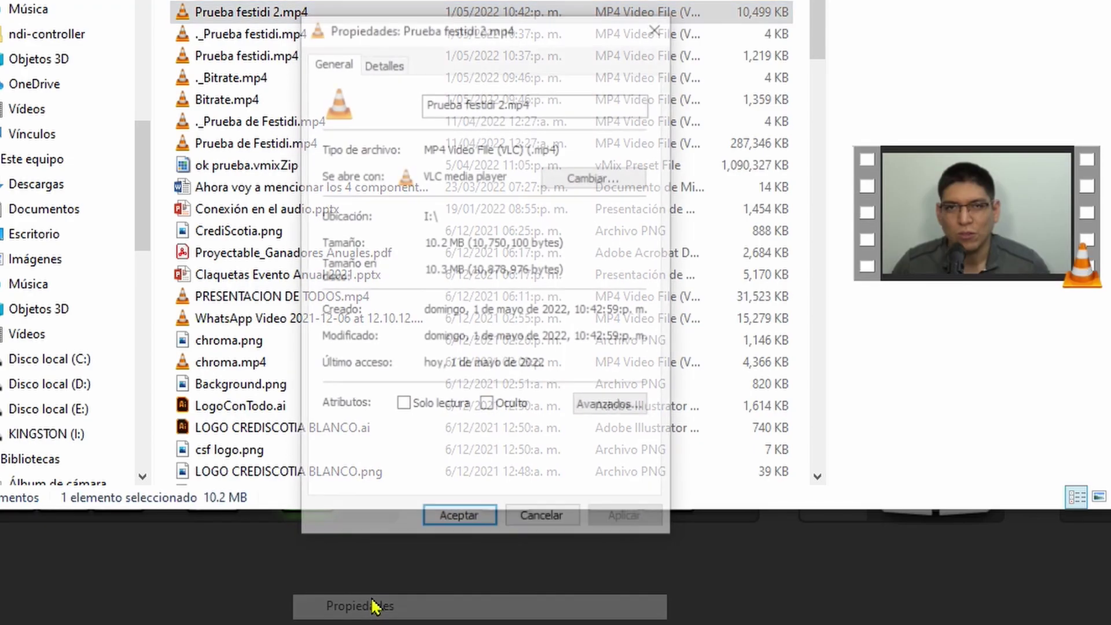
click(384, 69)
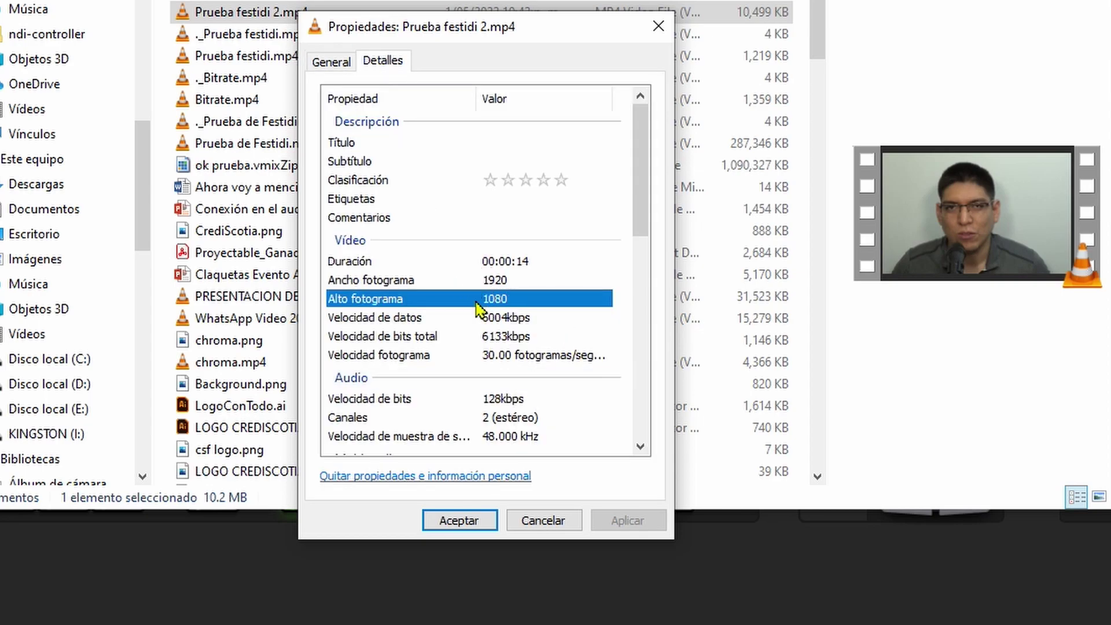
Examine the total bitrate and audio bitrate of Prueba festidi 2.mp4
click(481, 343)
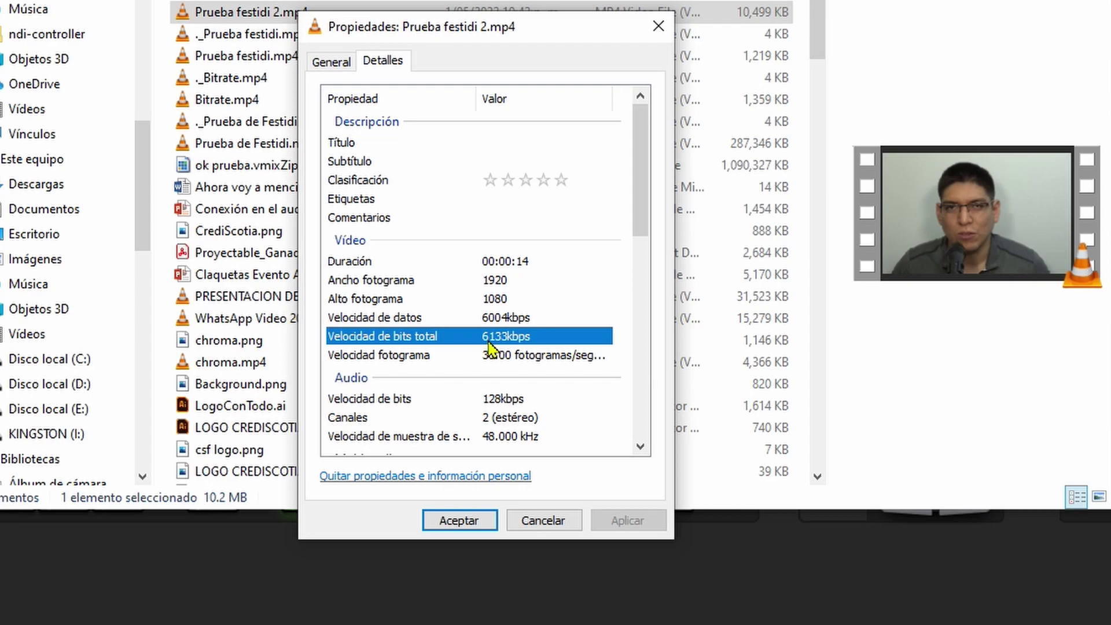
click(508, 400)
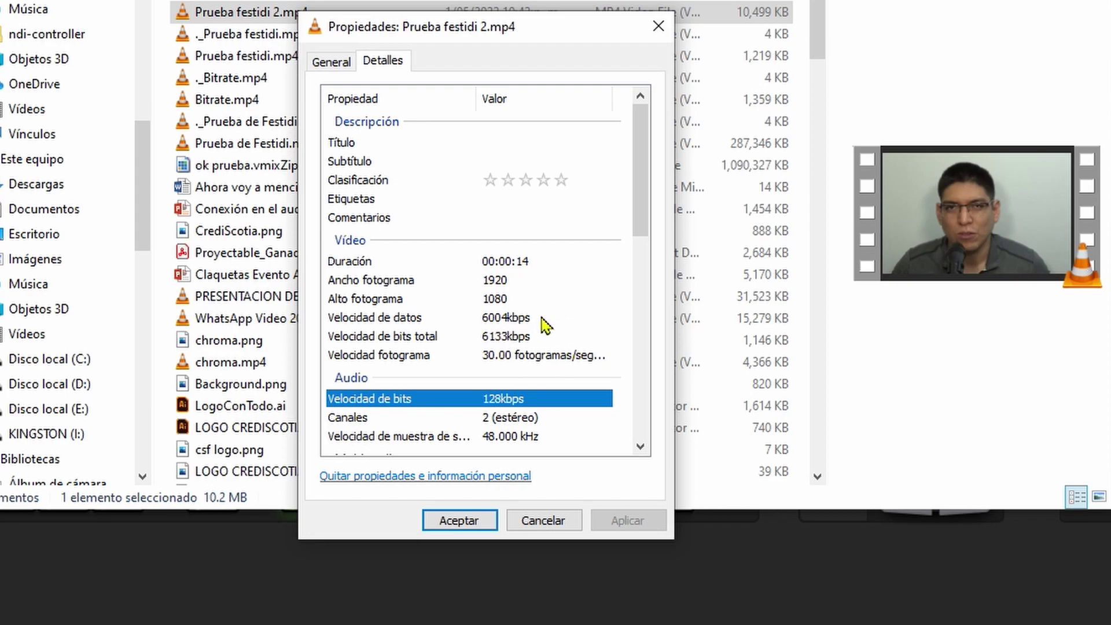
click(498, 341)
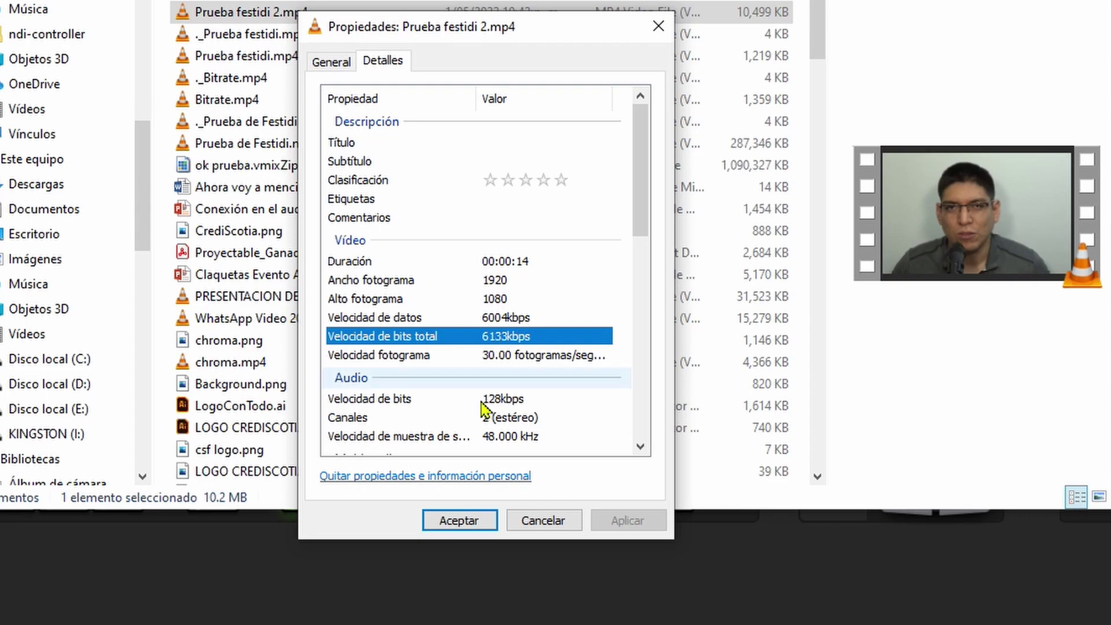
Close the file properties, play Prueba festidi 2.mp4 to check the recording, and close the video player
click(457, 517)
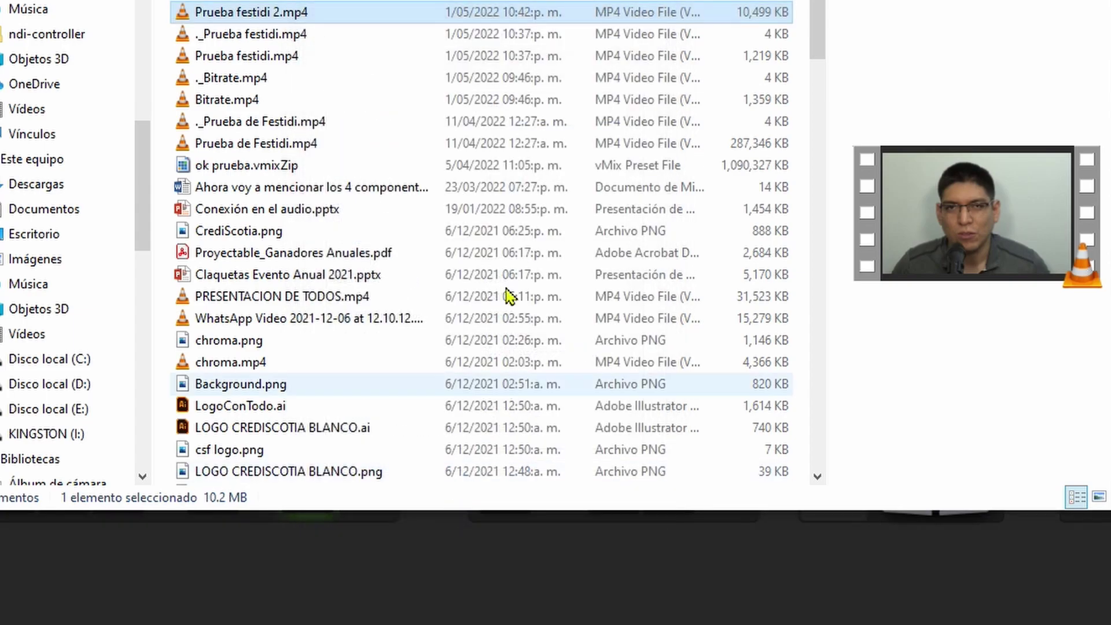
double_click(263, 13)
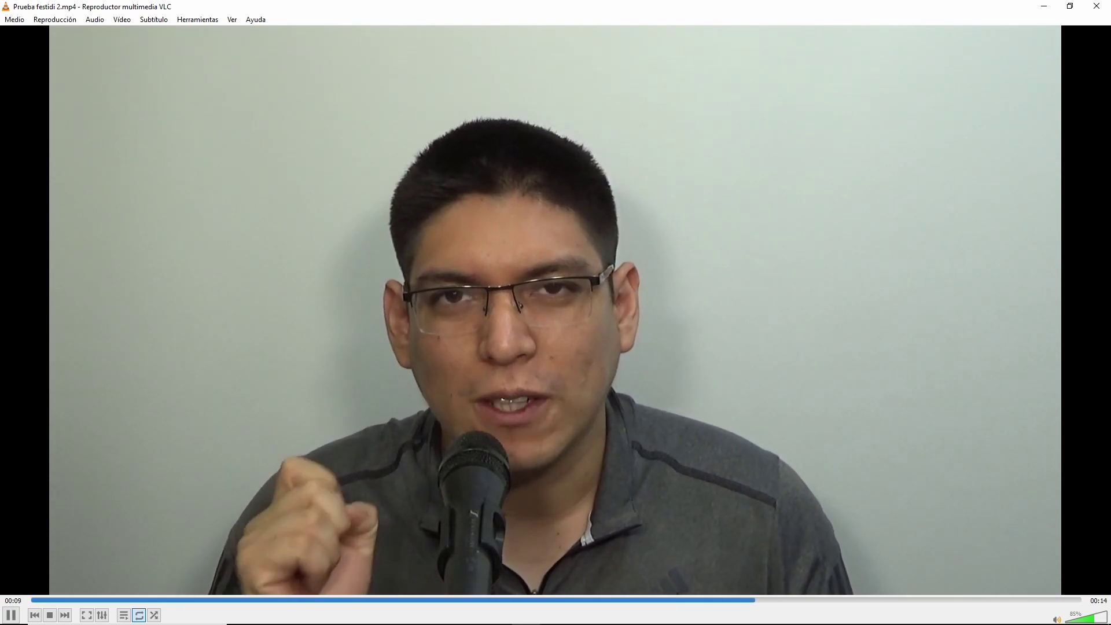
click(1100, 6)
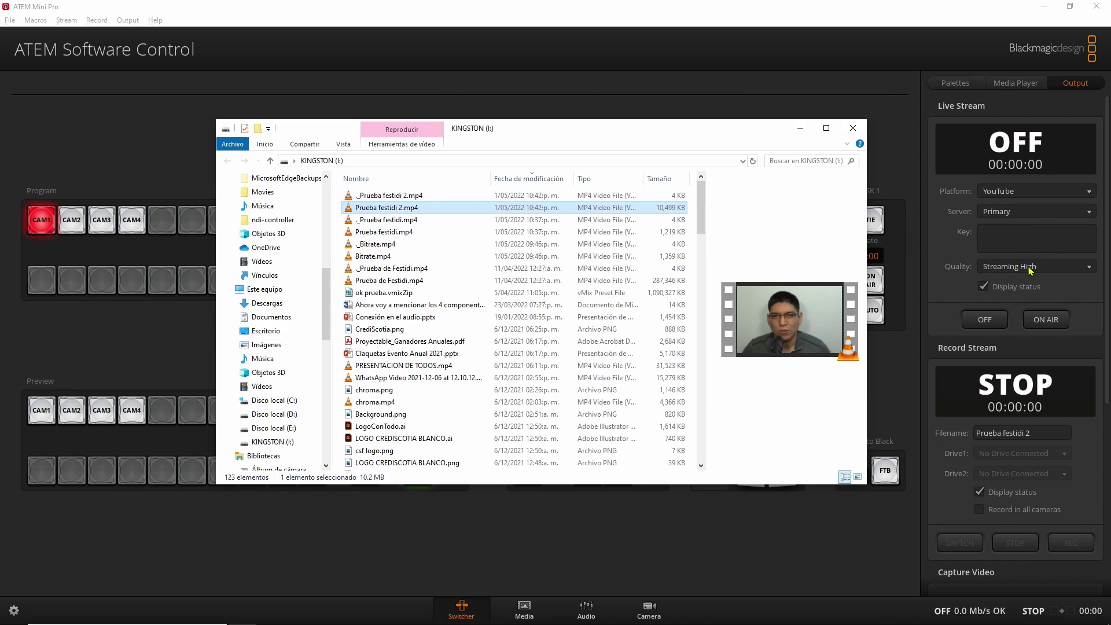
Switch back to ATEM Software Control and review the available stream quality options without changing the selection
click(1029, 247)
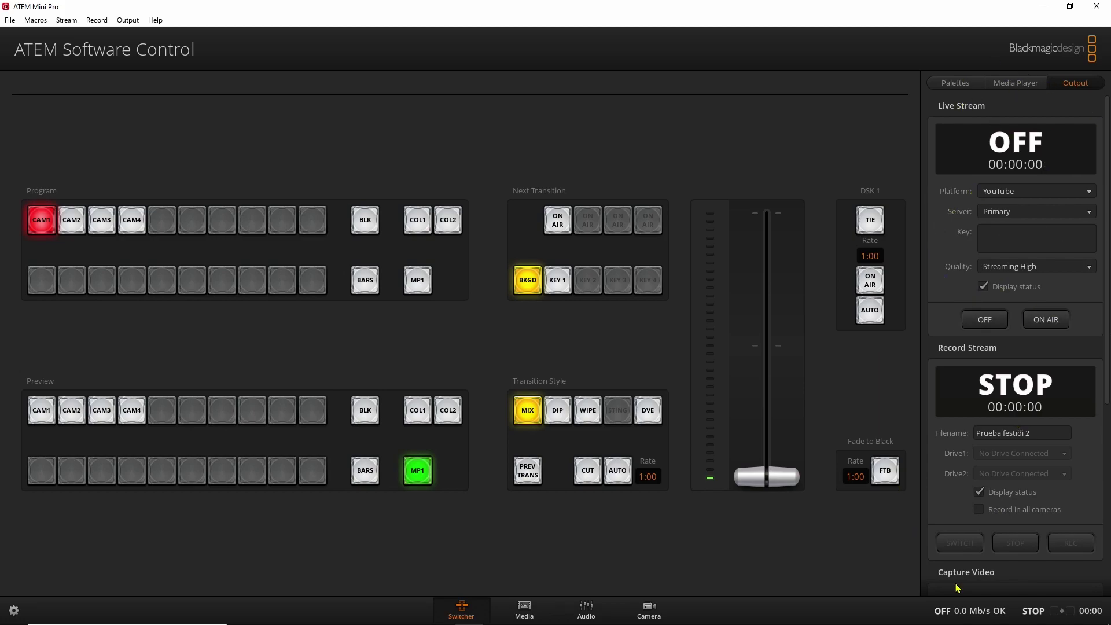
click(1035, 268)
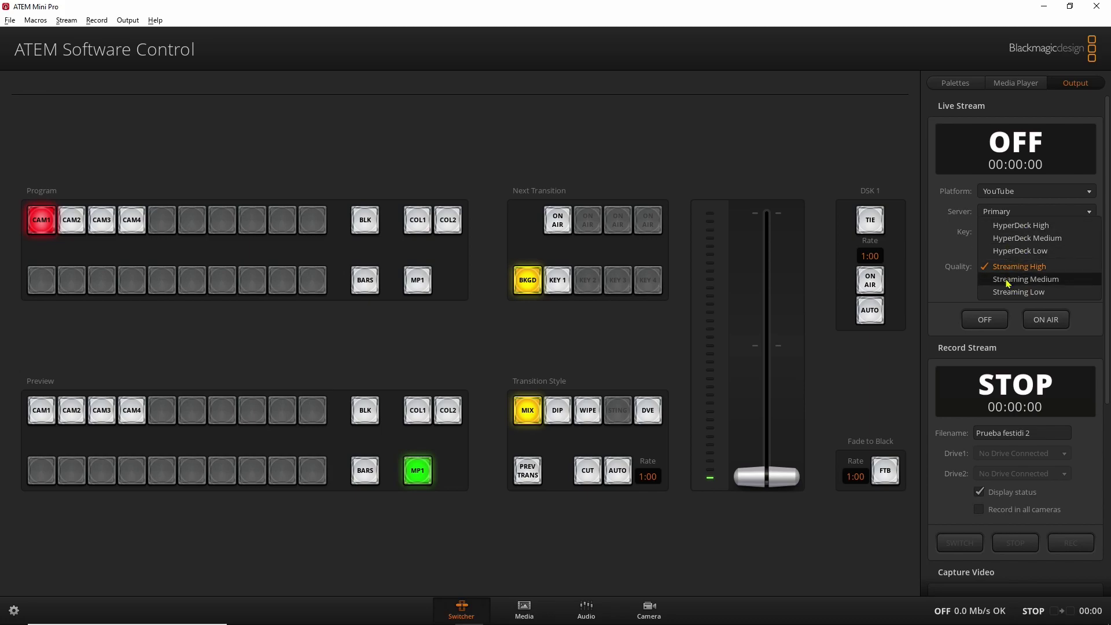
click(952, 291)
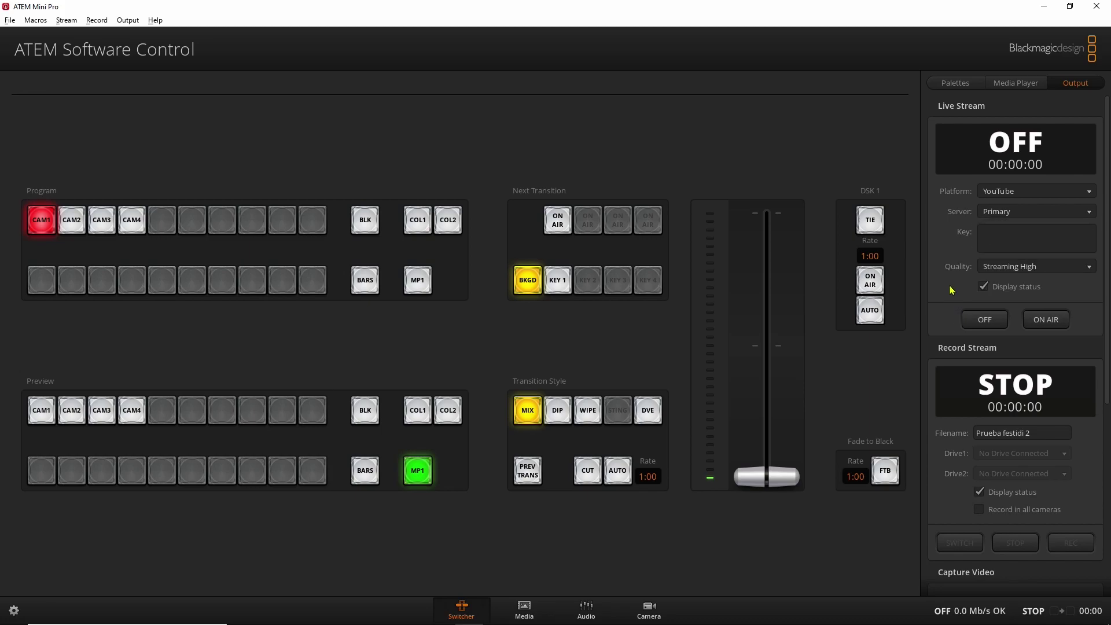